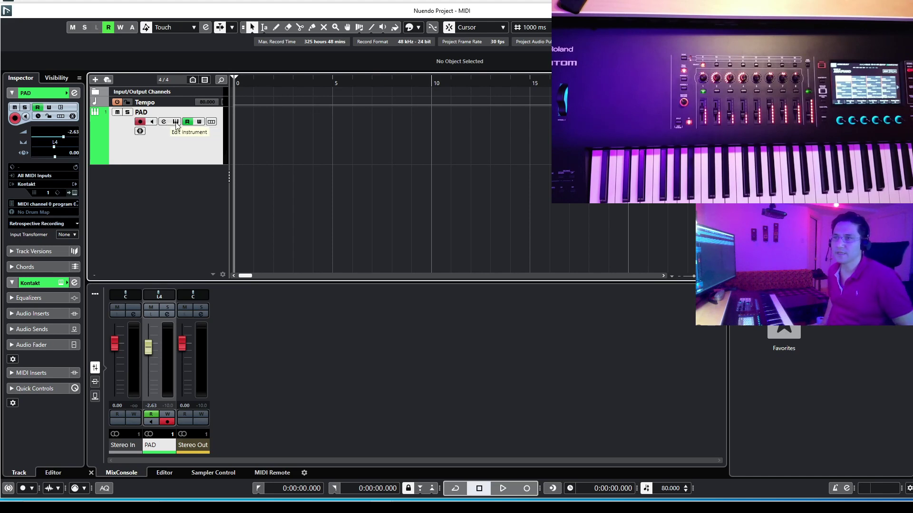
{"action": "left_click", "coordinate": [176, 122]}
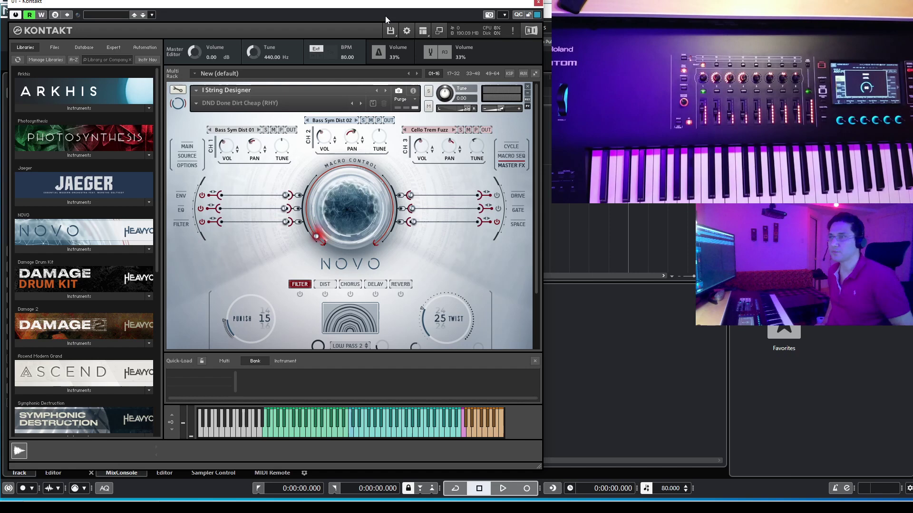
{"action": "left_click_drag", "start_coordinate": [370, 7], "coordinate": [528, 7]}
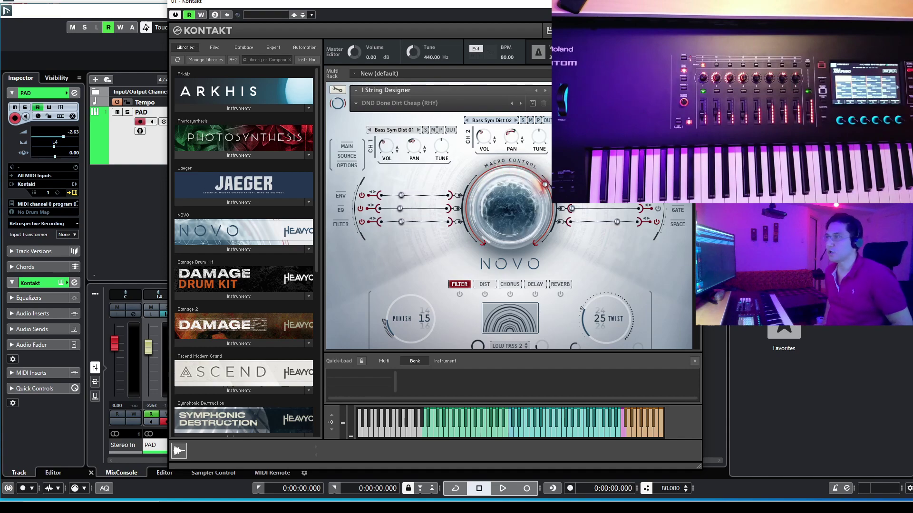
{"action": "key", "text": "alt+F4"}
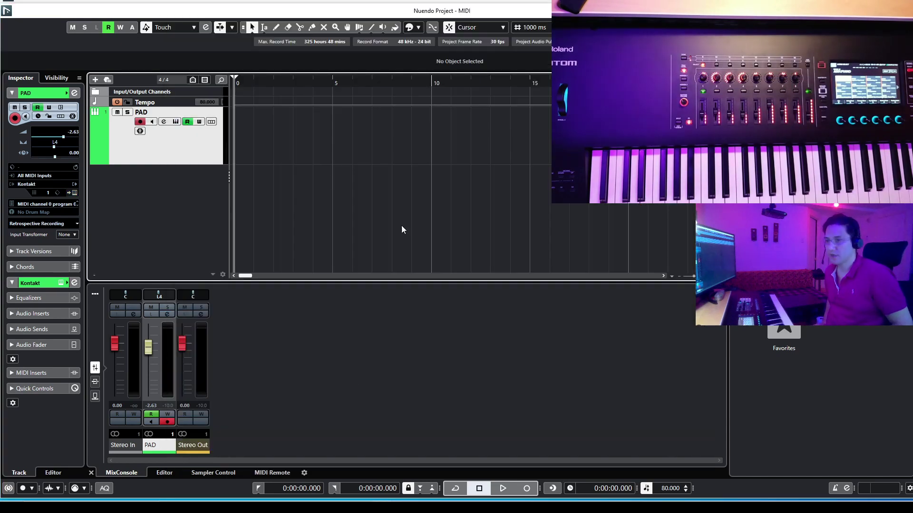
In MIDI Remote, start adding a new controller surface with Roland as the vendor.
{"action": "left_click", "coordinate": [265, 474]}
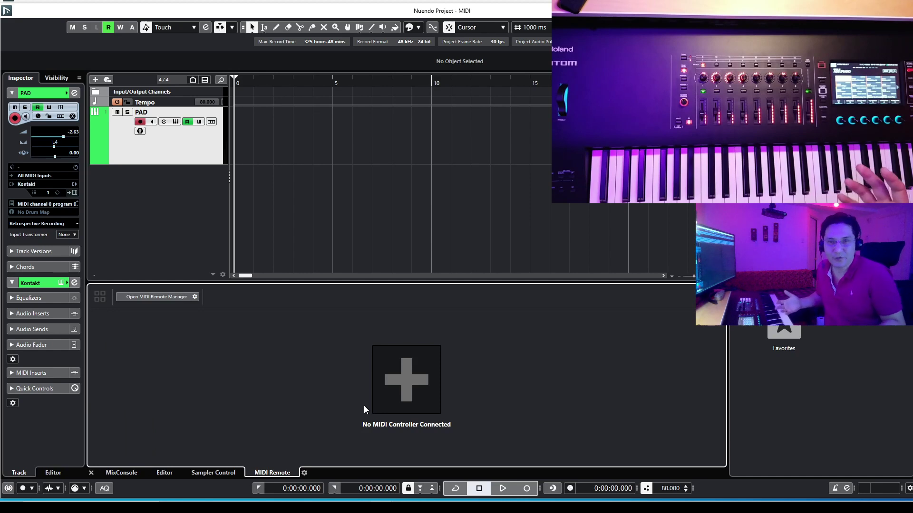
{"action": "left_click", "coordinate": [394, 393]}
{"action": "left_click", "coordinate": [232, 340]}
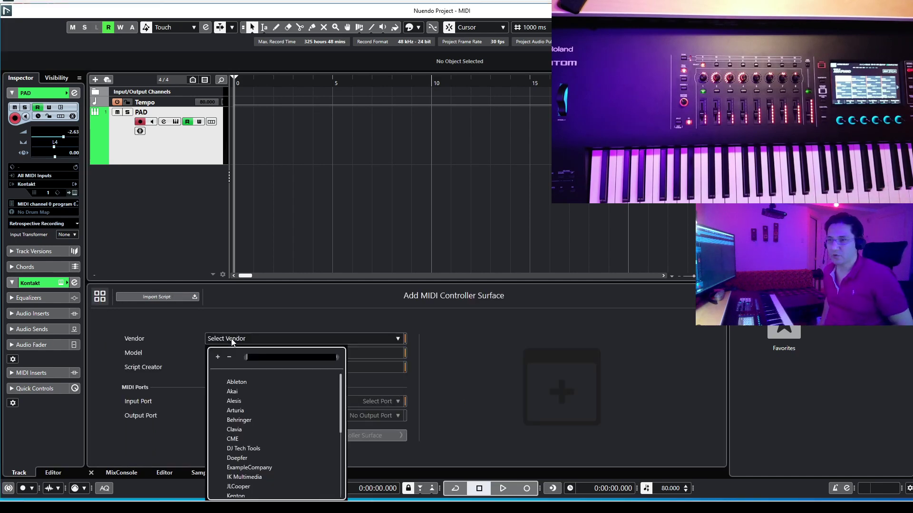
{"action": "type", "text": "rol"}
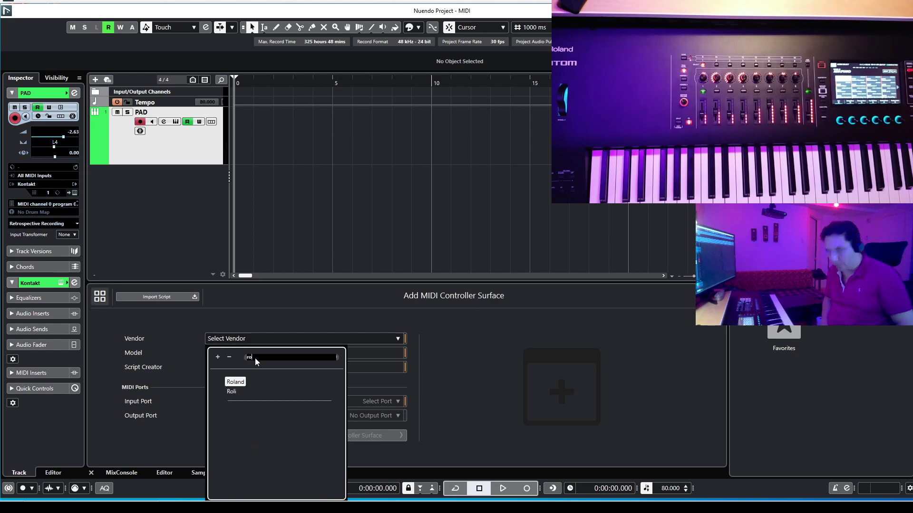
{"action": "key", "text": "Return"}
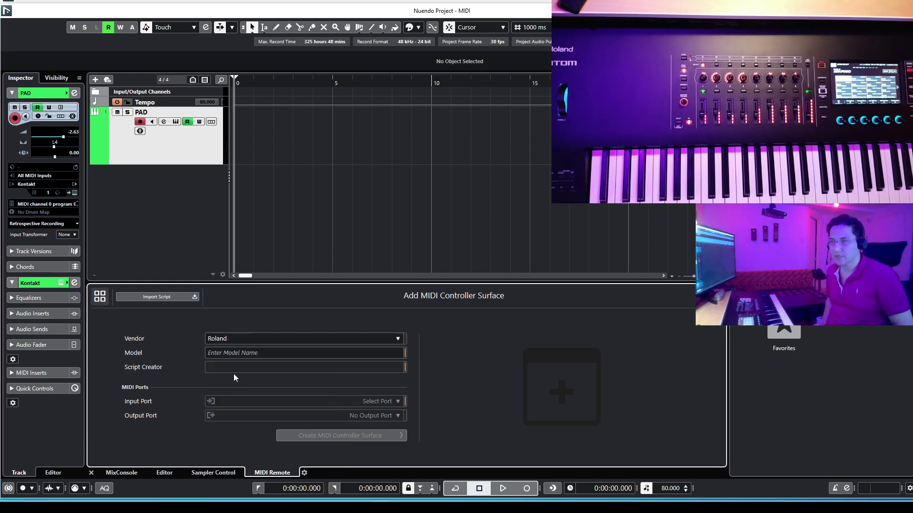
Enter model Fantom and the script creator, and choose the 3- FANTOM-6 7 8 input port.
{"action": "left_click", "coordinate": [225, 352]}
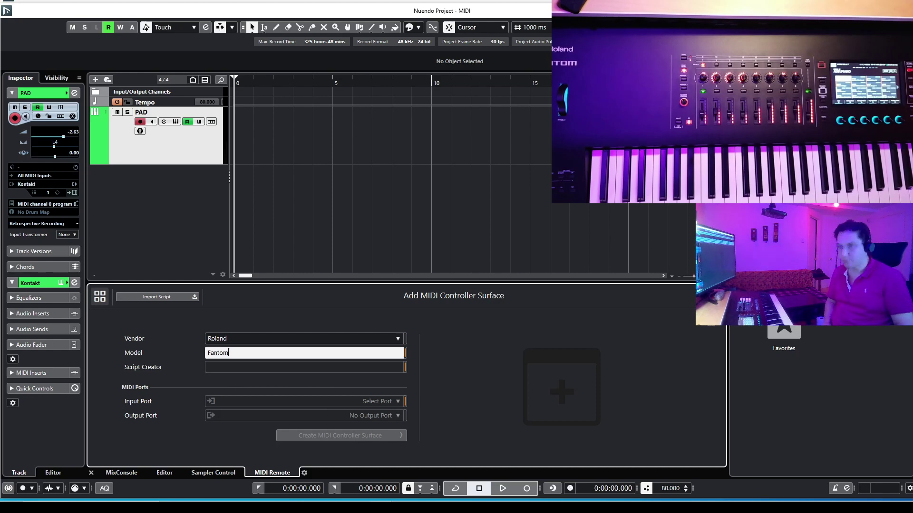
{"action": "left_click", "coordinate": [229, 367]}
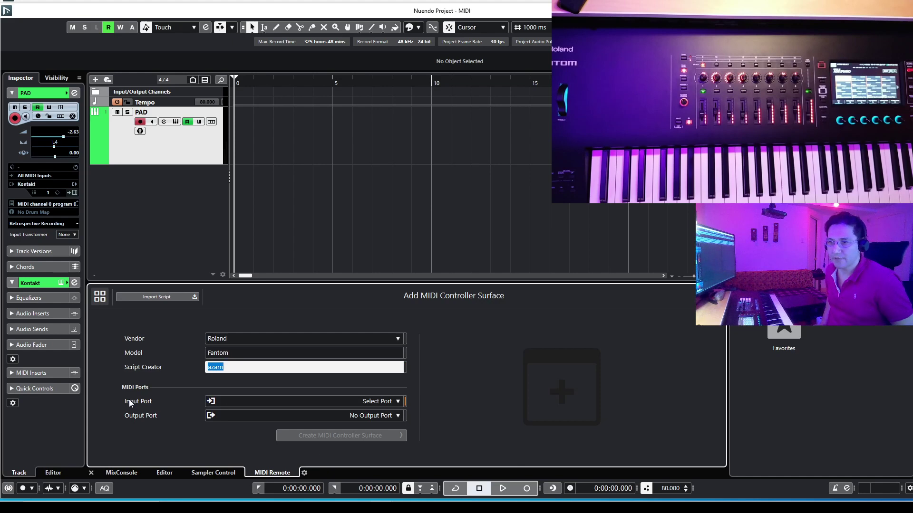
{"action": "left_click", "coordinate": [317, 402]}
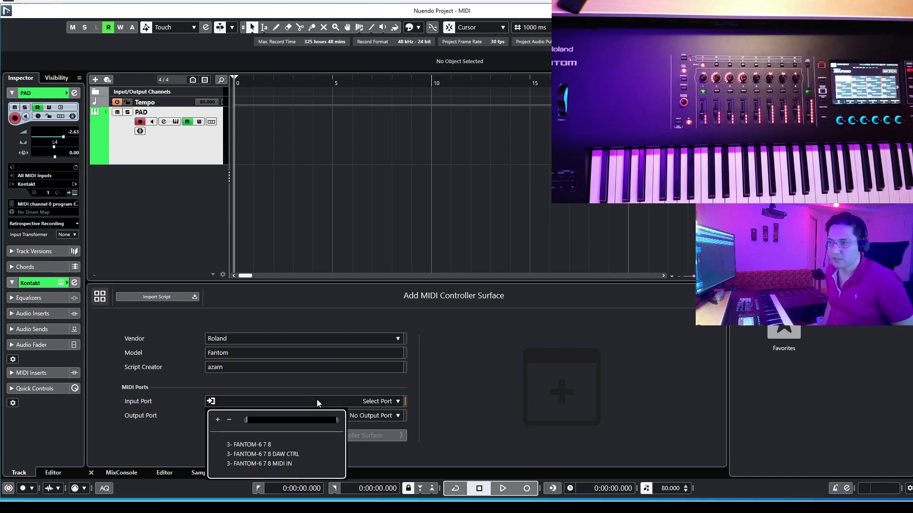
{"action": "left_click", "coordinate": [256, 445]}
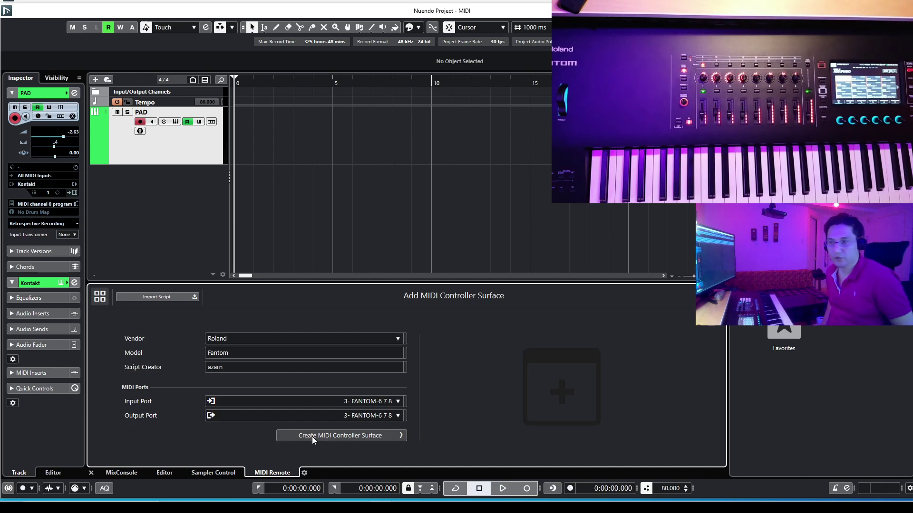
Create the Roland Fantom surface and place a tall Control Change fader (0–127) on it.
{"action": "left_click", "coordinate": [352, 437]}
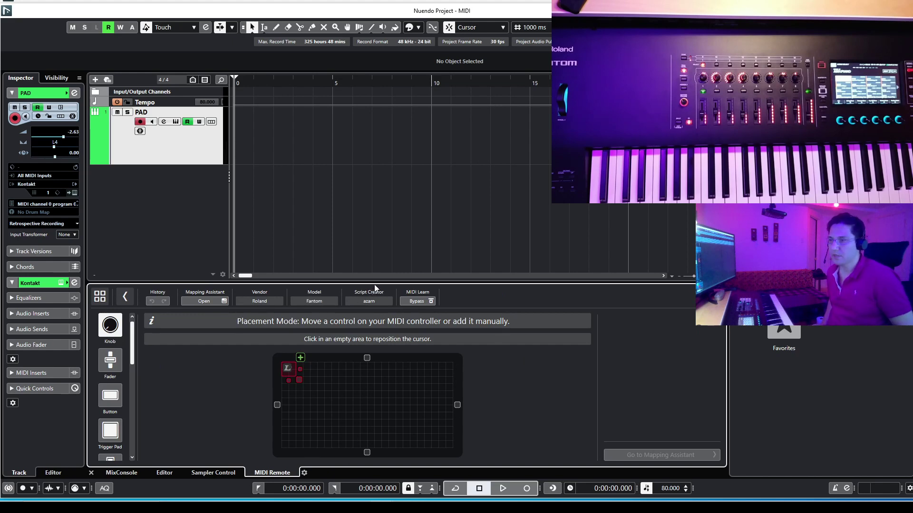
{"action": "left_click_drag", "start_coordinate": [375, 283], "coordinate": [378, 193]}
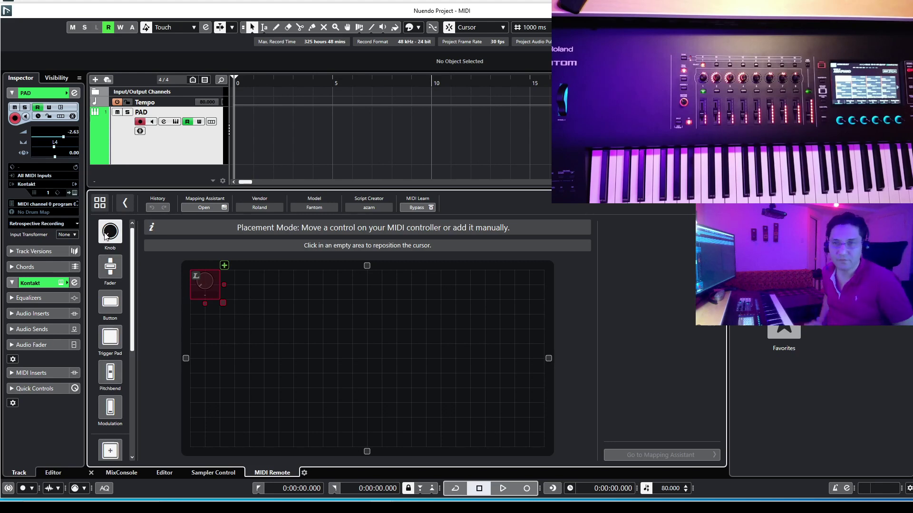
{"action": "left_click", "coordinate": [108, 245]}
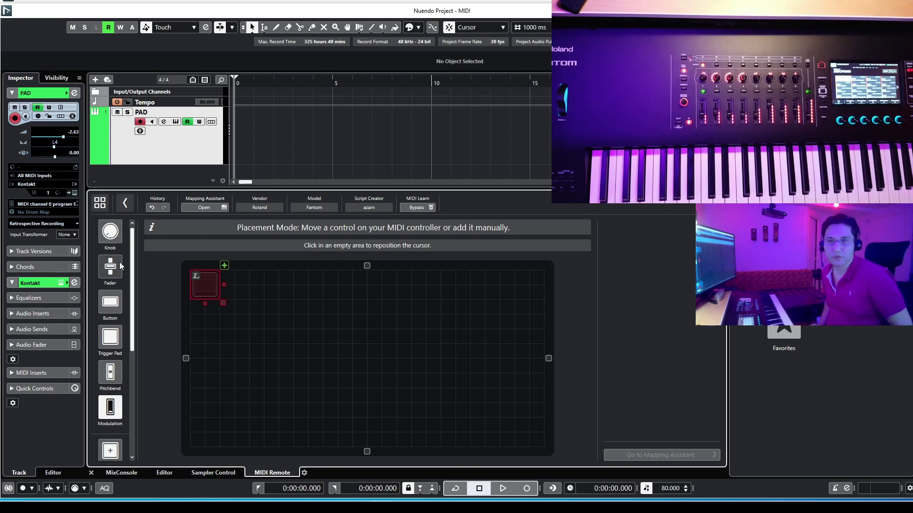
{"action": "left_click", "coordinate": [111, 270]}
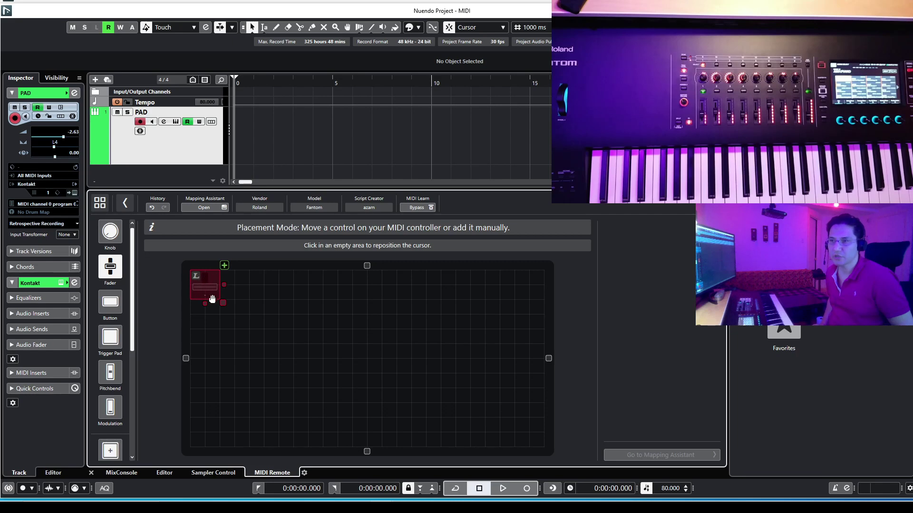
{"action": "left_click_drag", "start_coordinate": [222, 302], "coordinate": [216, 395]}
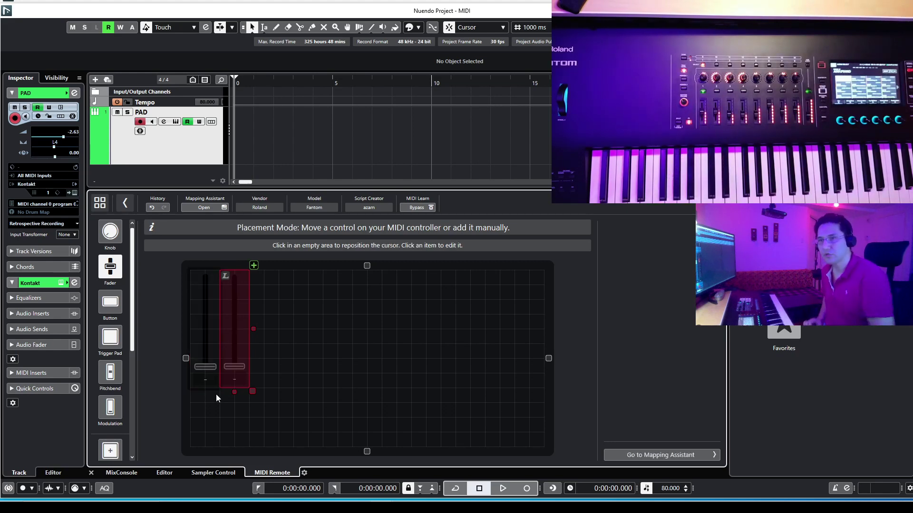
{"action": "left_click", "coordinate": [206, 287]}
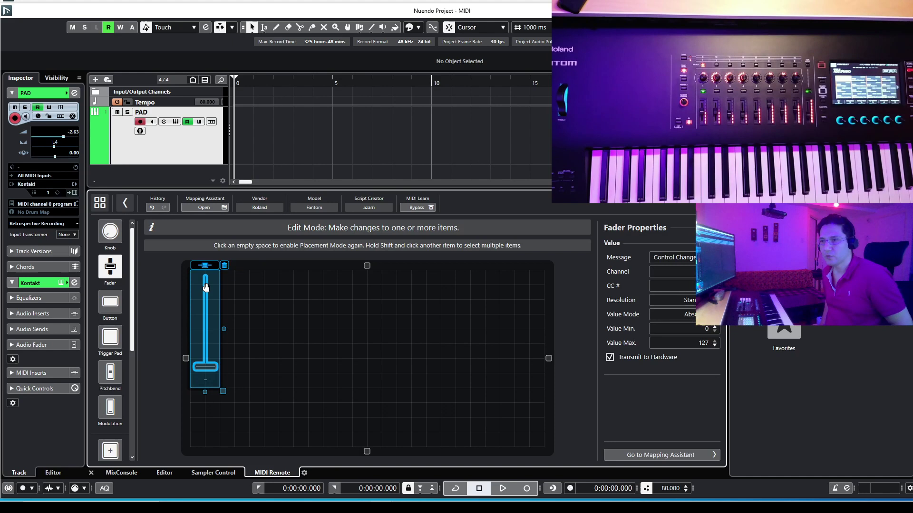
Place a shrunken Control Change knob (0–127) beside the fader on the Fantom layout.
{"action": "left_click", "coordinate": [255, 297]}
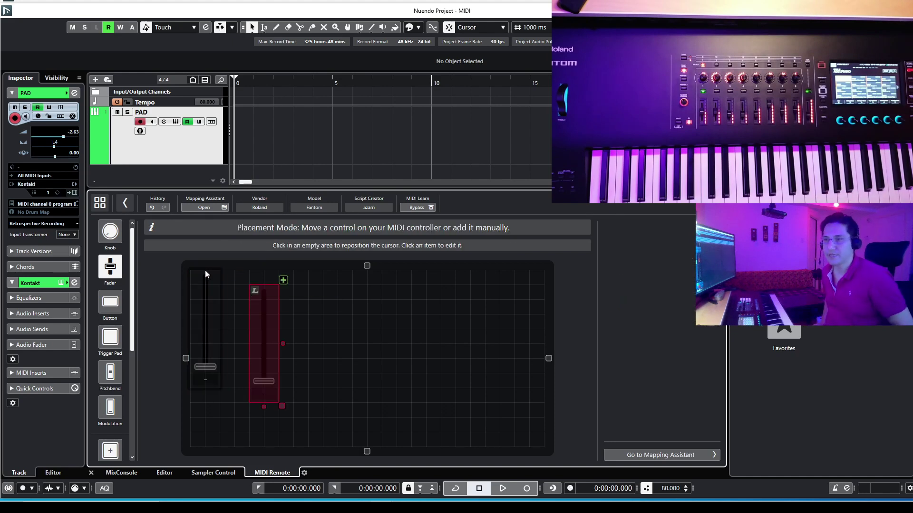
{"action": "left_click", "coordinate": [115, 235]}
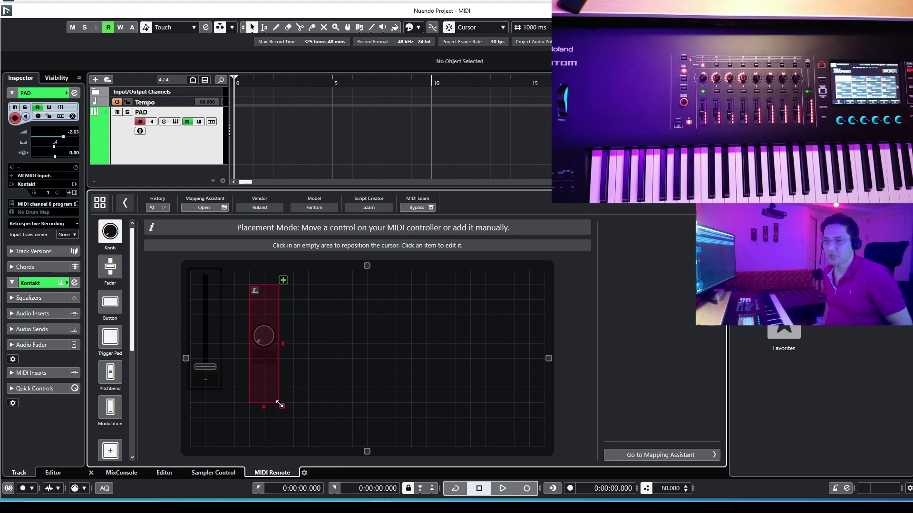
{"action": "left_click_drag", "start_coordinate": [279, 400], "coordinate": [282, 333]}
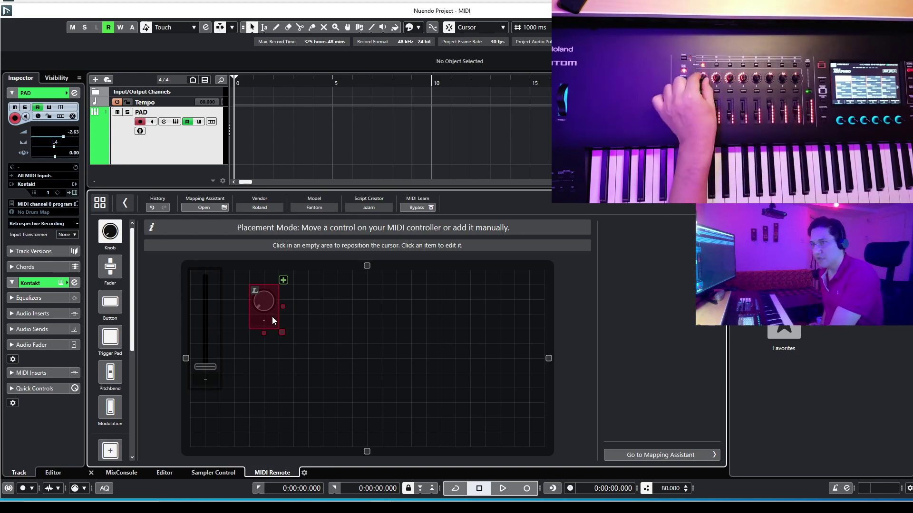
{"action": "left_click", "coordinate": [265, 311]}
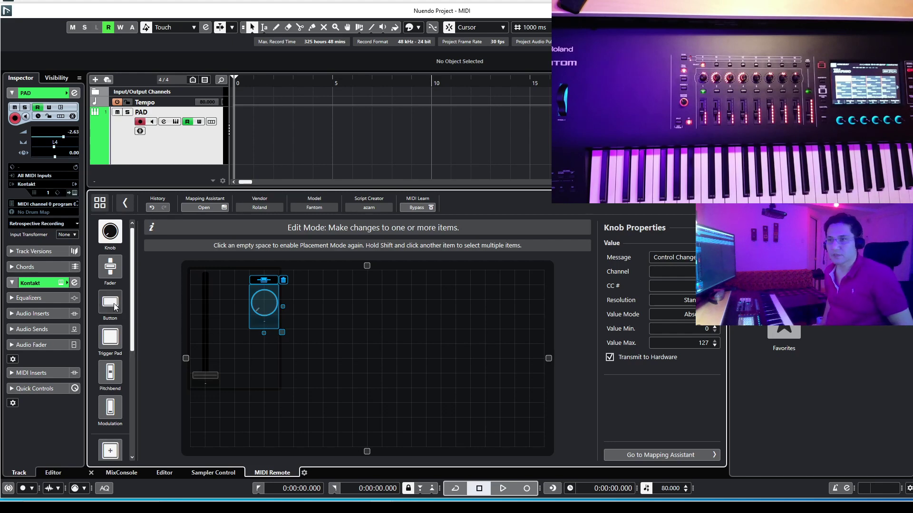
Add two buttons, move the fader lower and put the knob at the top-left.
{"action": "left_click", "coordinate": [337, 308]}
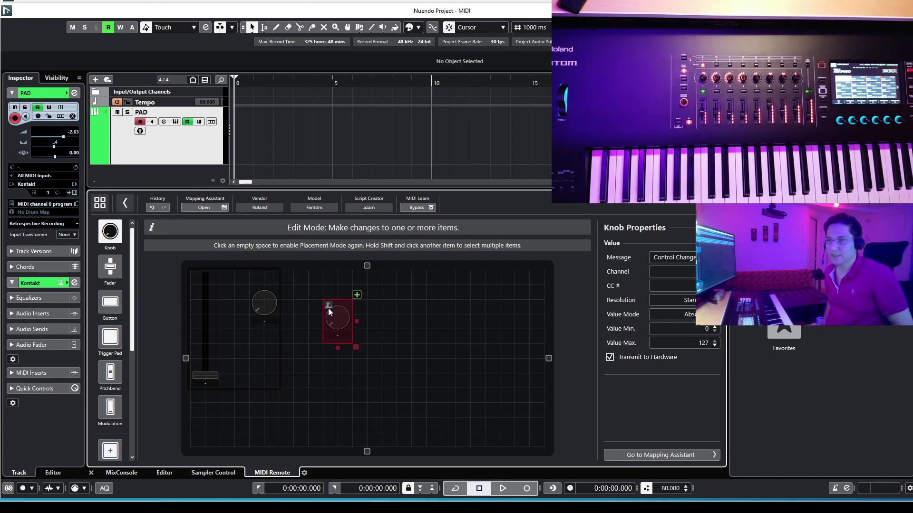
{"action": "left_click", "coordinate": [115, 304]}
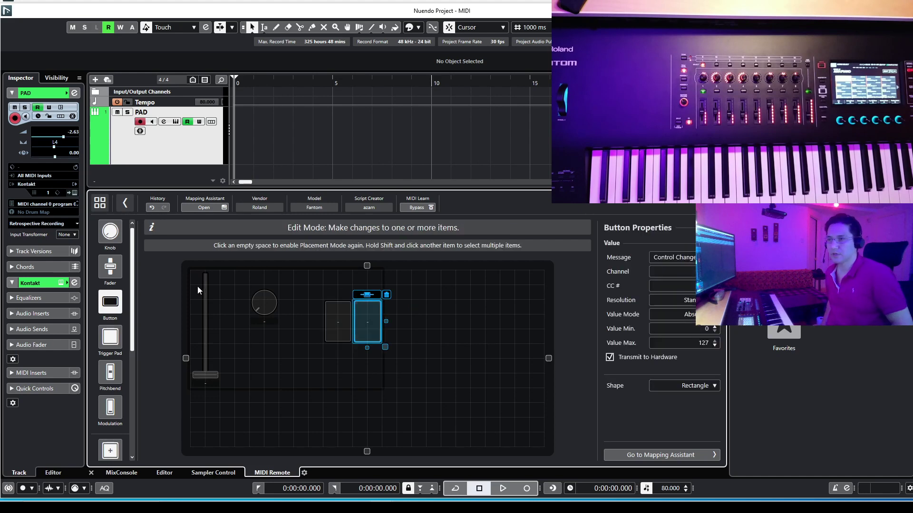
{"action": "left_click_drag", "start_coordinate": [210, 292], "coordinate": [209, 357]}
{"action": "left_click", "coordinate": [263, 302]}
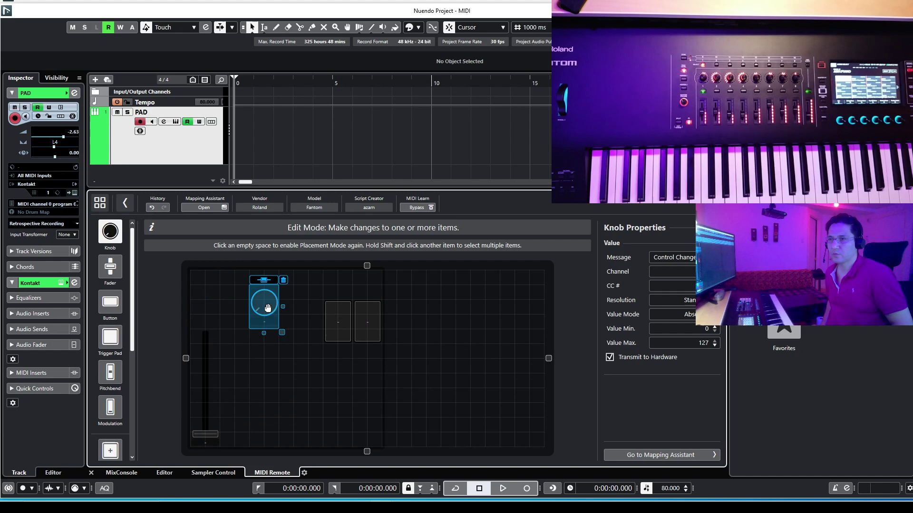
{"action": "left_click_drag", "start_coordinate": [264, 303], "coordinate": [205, 288]}
Move the two buttons left so they sit side by side next to the knob.
{"action": "left_click", "coordinate": [361, 326]}
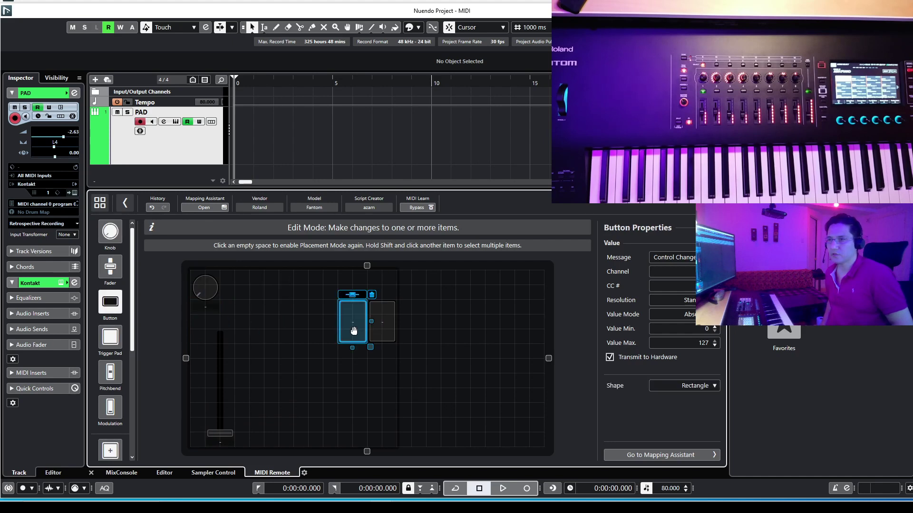
{"action": "left_click_drag", "start_coordinate": [363, 331], "coordinate": [290, 331]}
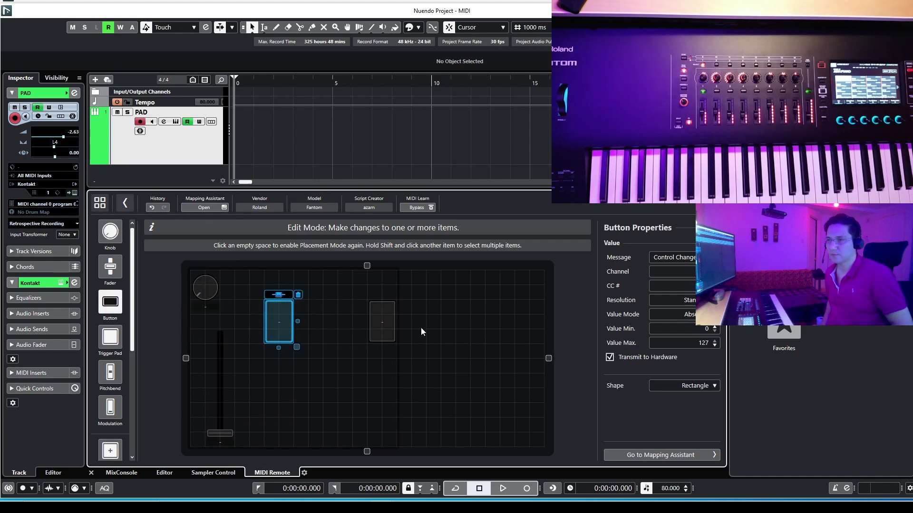
{"action": "left_click", "coordinate": [373, 329]}
{"action": "left_click_drag", "start_coordinate": [378, 334], "coordinate": [308, 328]}
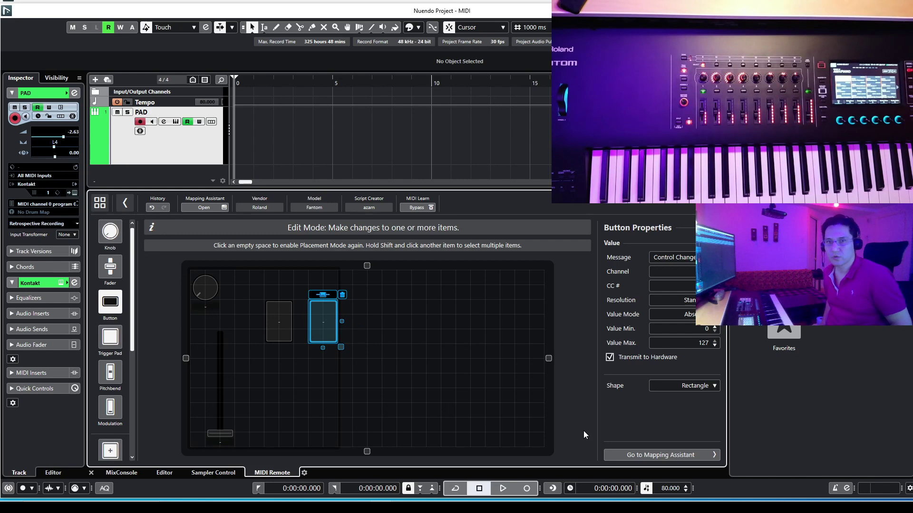
In the Mapping Assistant, map the knob to Selected Track > Pan Left-Right.
{"action": "left_click", "coordinate": [655, 455]}
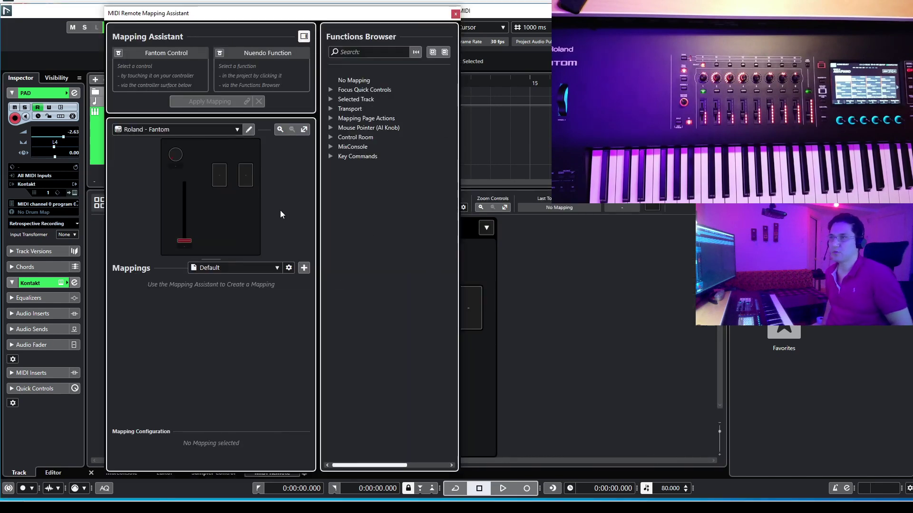
{"action": "left_click", "coordinate": [176, 155]}
{"action": "left_click", "coordinate": [184, 190]}
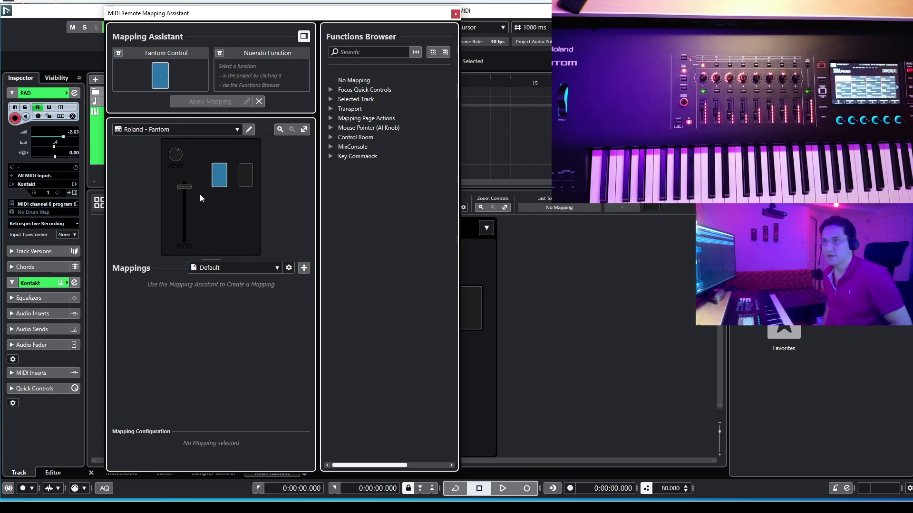
{"action": "left_click", "coordinate": [178, 159]}
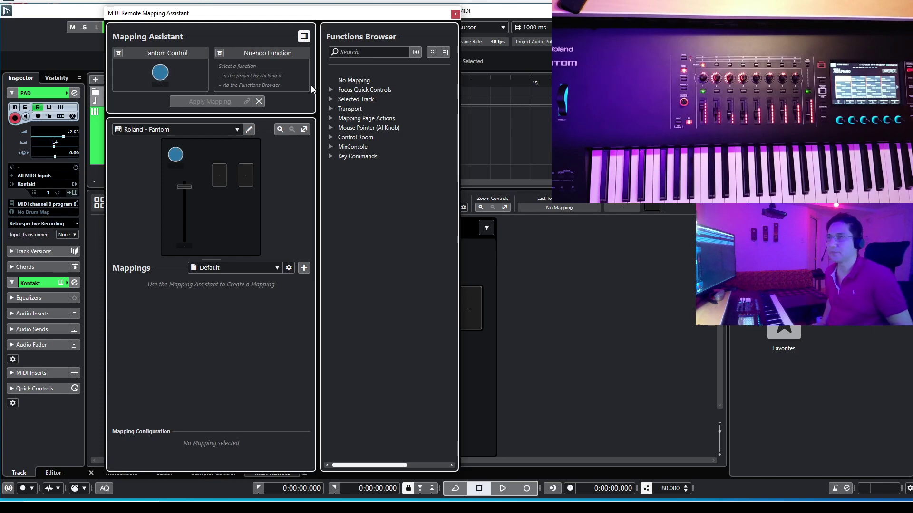
{"action": "left_click", "coordinate": [331, 99]}
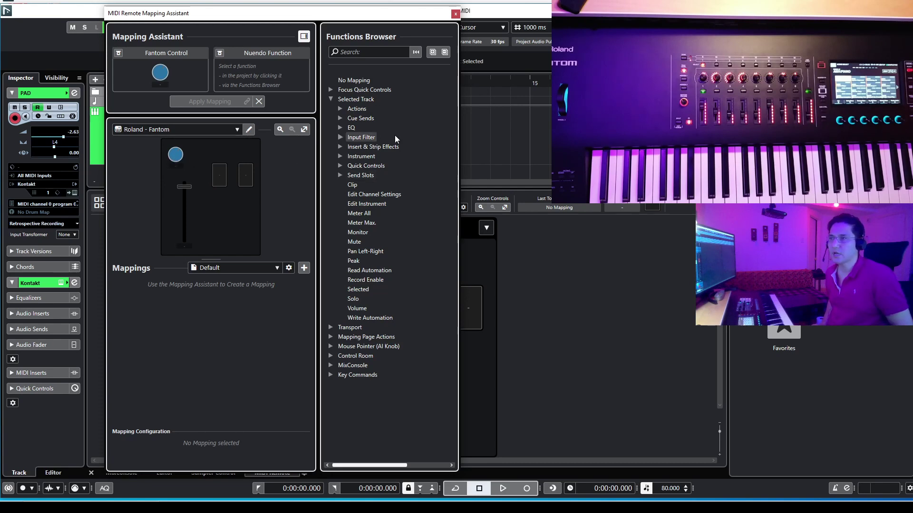
{"action": "left_click", "coordinate": [361, 251]}
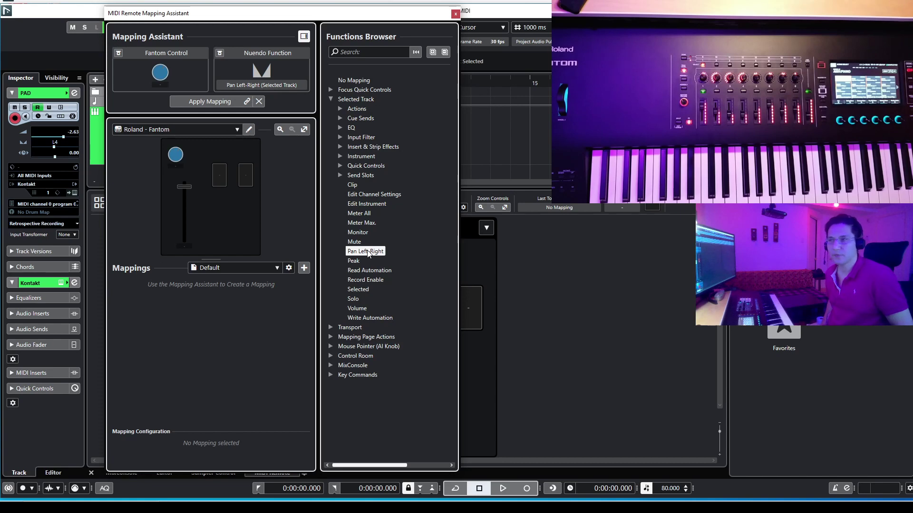
{"action": "double_click", "coordinate": [365, 251]}
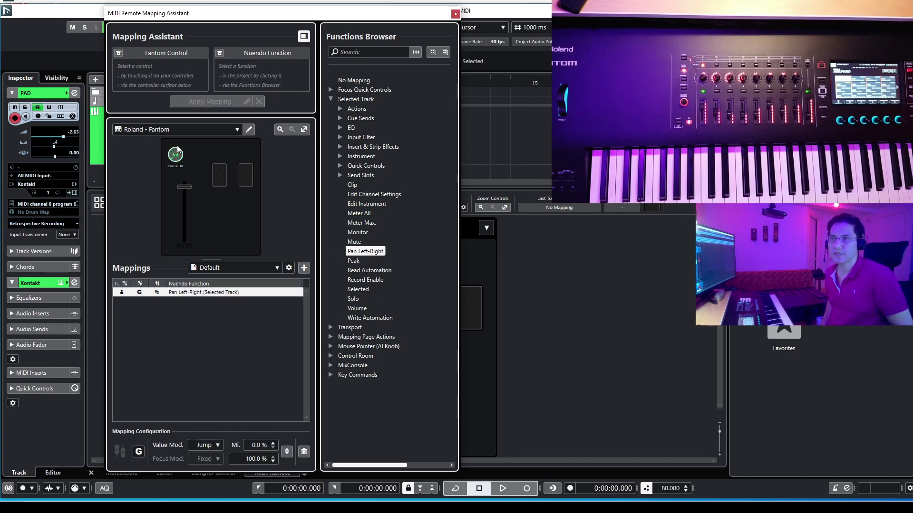
Map the fader to Selected Track > Volume.
{"action": "left_click", "coordinate": [184, 197]}
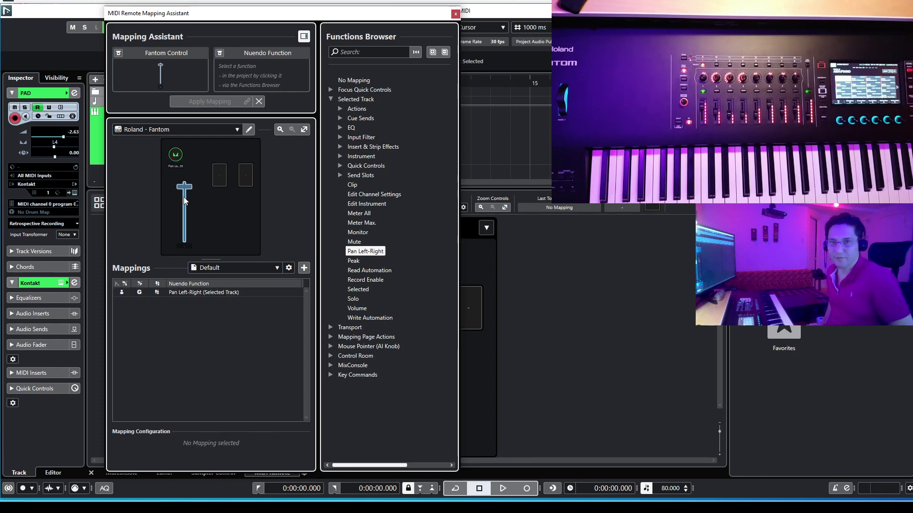
{"action": "left_click", "coordinate": [357, 308]}
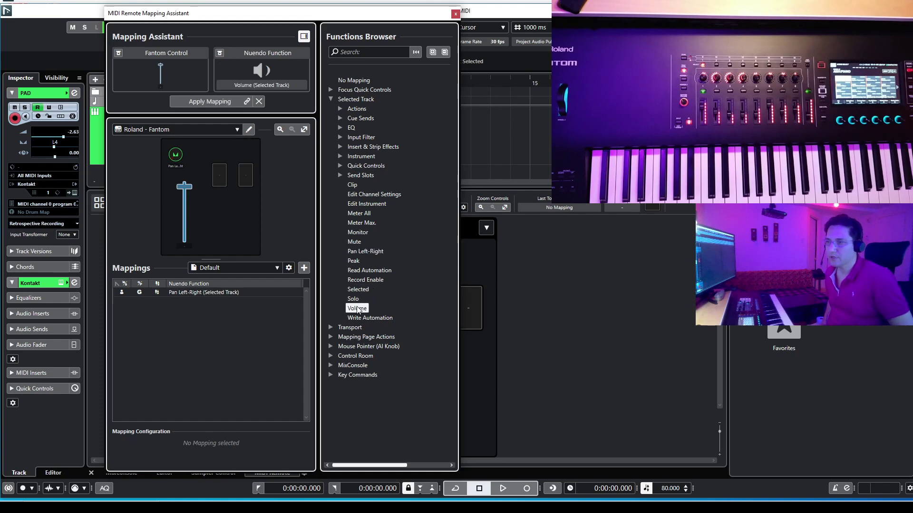
{"action": "double_click", "coordinate": [357, 309]}
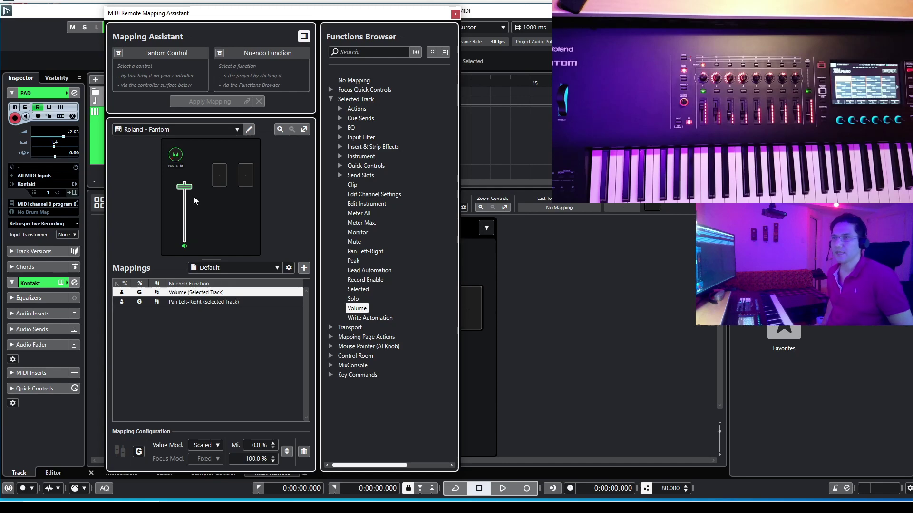
Map the first button to Transport > Record.
{"action": "left_click", "coordinate": [218, 179]}
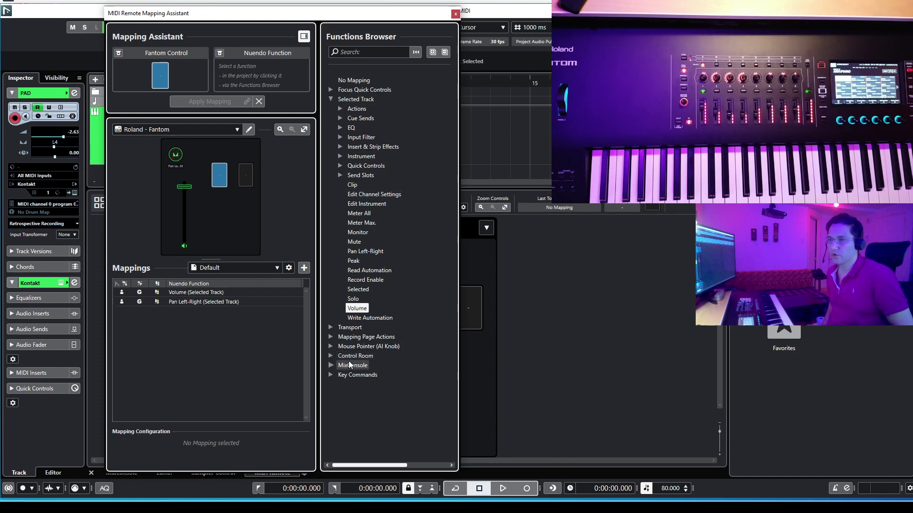
{"action": "left_click", "coordinate": [330, 327]}
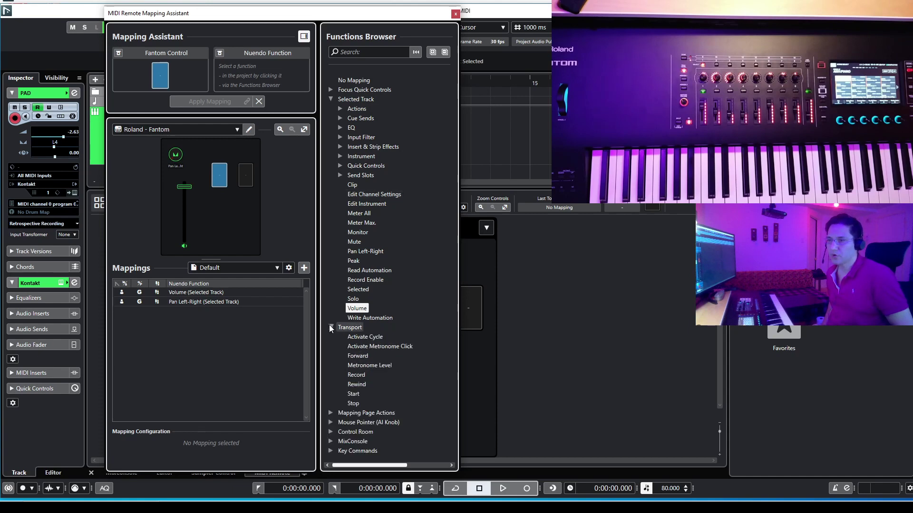
{"action": "left_click", "coordinate": [356, 375]}
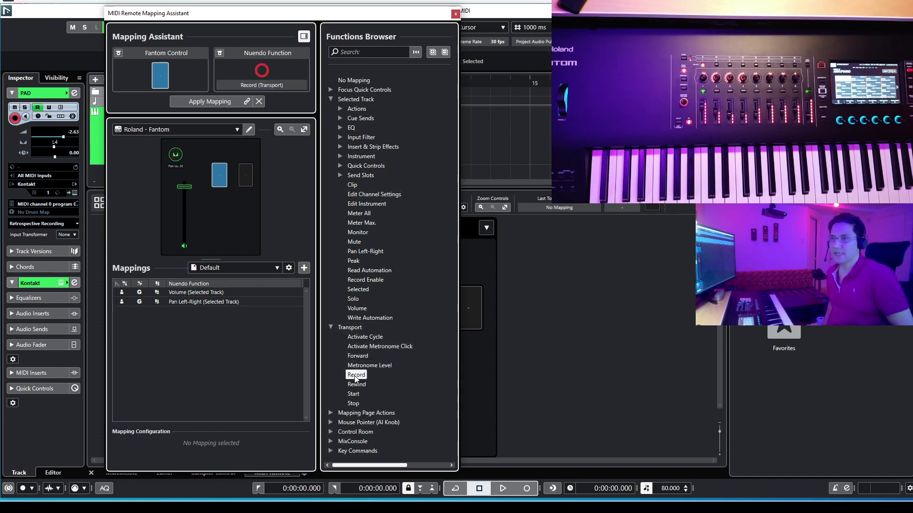
{"action": "double_click", "coordinate": [356, 375]}
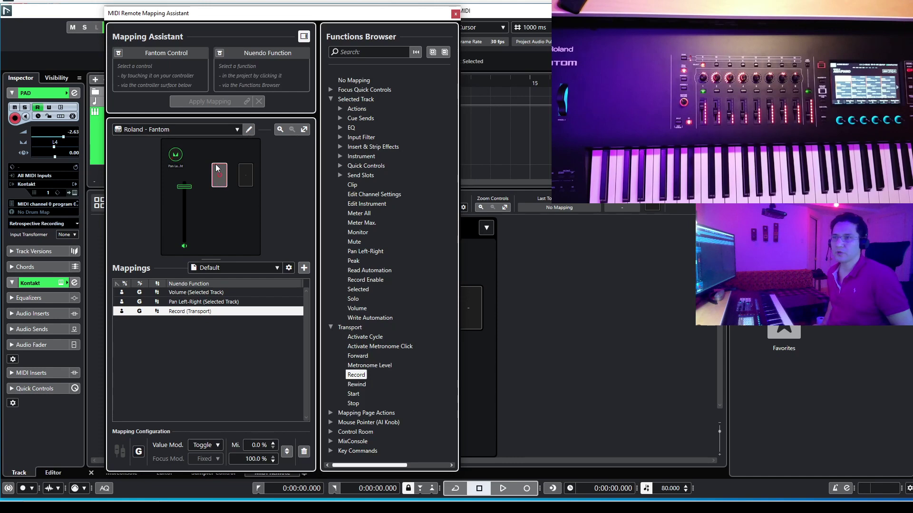
Map the second button to Key Commands > StartStop, found by searching 'startst', then close the assistant.
{"action": "left_click", "coordinate": [243, 175]}
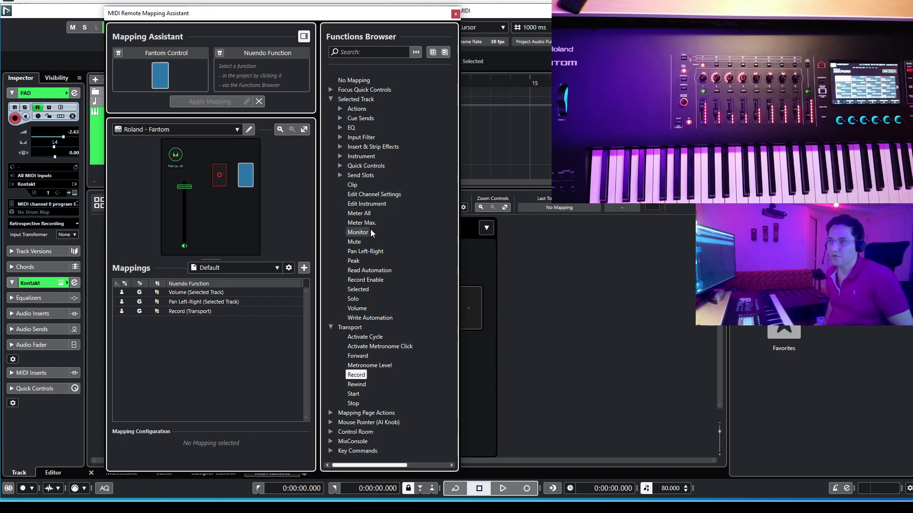
{"action": "left_click", "coordinate": [361, 53]}
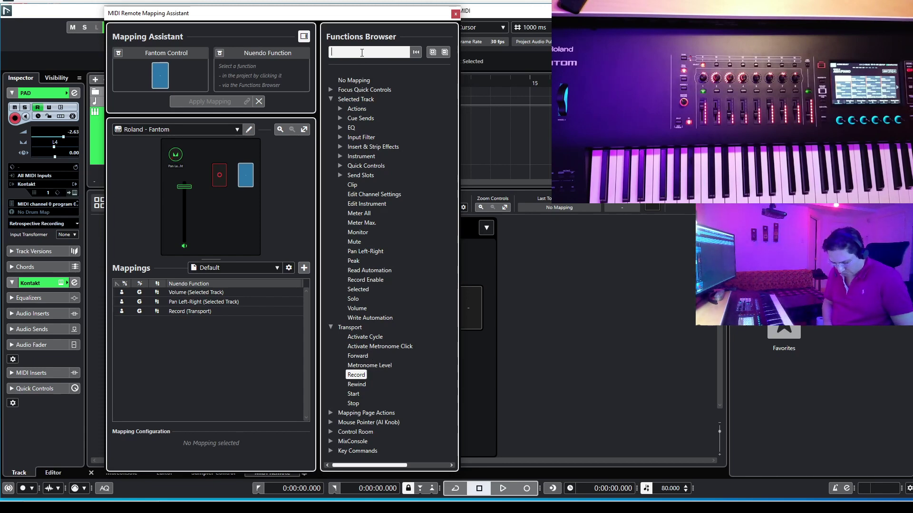
{"action": "type", "text": "star"}
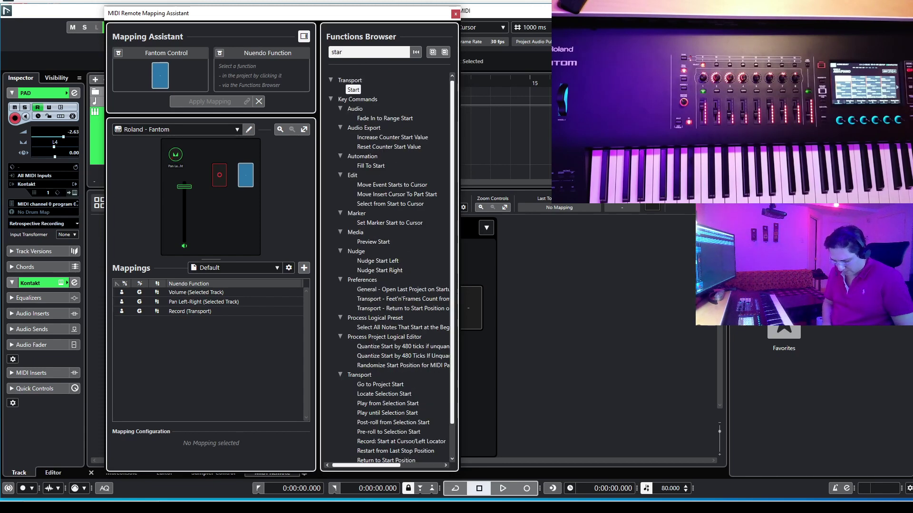
{"action": "type", "text": "tstop"}
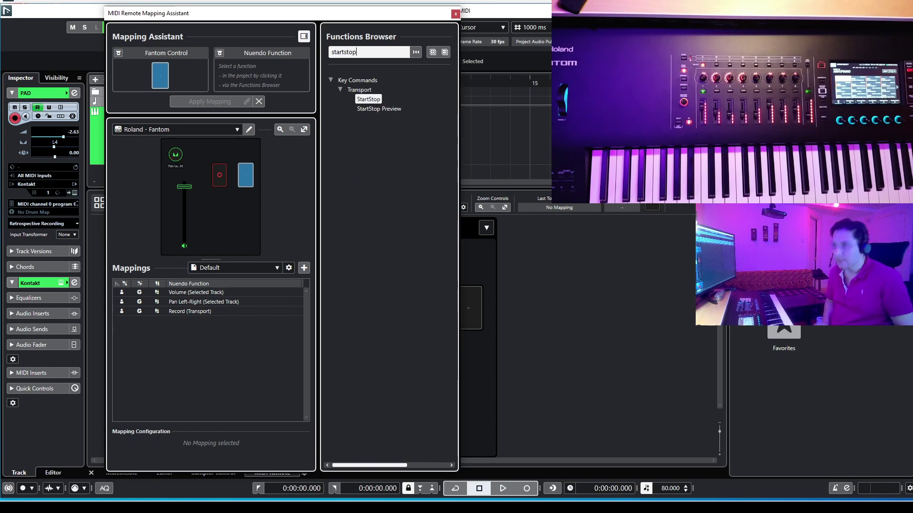
{"action": "left_click", "coordinate": [368, 99]}
{"action": "double_click", "coordinate": [369, 99]}
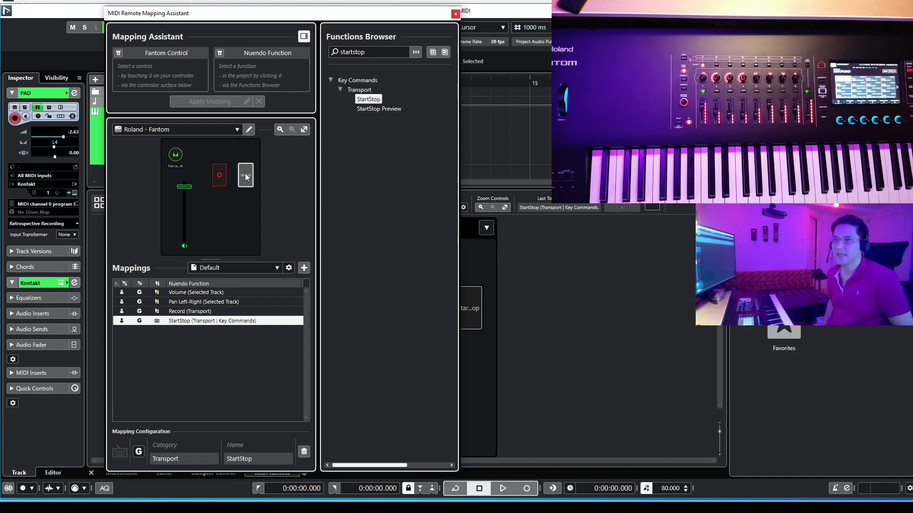
{"action": "left_click", "coordinate": [455, 15]}
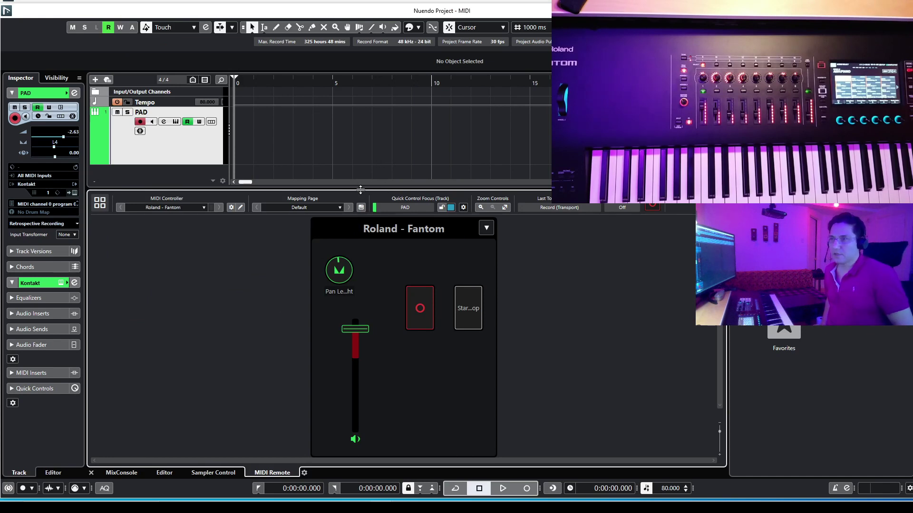
Lower the zone divider to enlarge the project area and show the MixConsole below it.
{"action": "left_click_drag", "start_coordinate": [361, 190], "coordinate": [361, 246]}
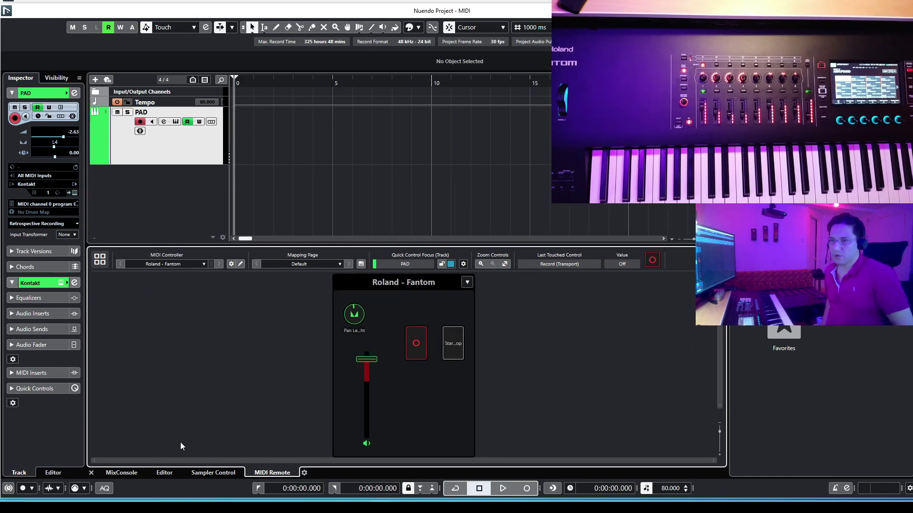
{"action": "left_click", "coordinate": [122, 473]}
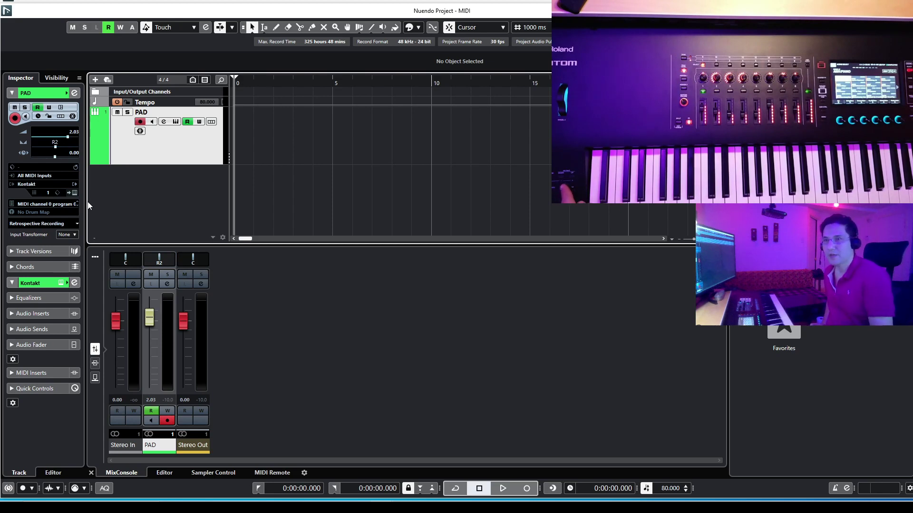
Record a new MIDI part on the PAD track, stop, then play it back and stop.
{"action": "key", "text": "KP_Multiply"}
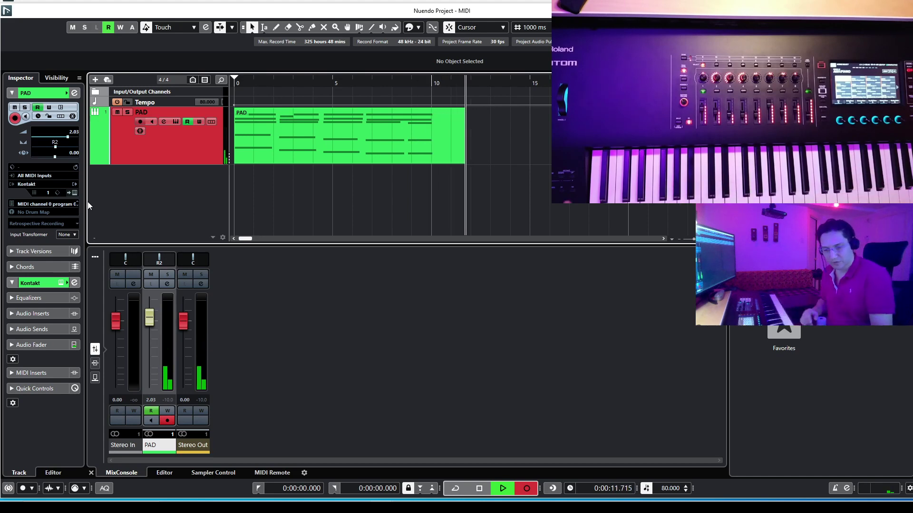
{"action": "key", "text": "space"}
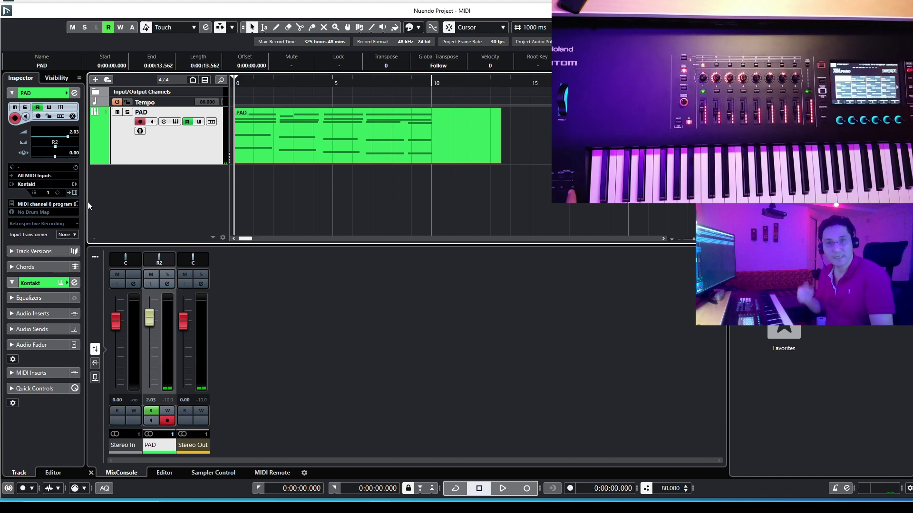
{"action": "key", "text": "space"}
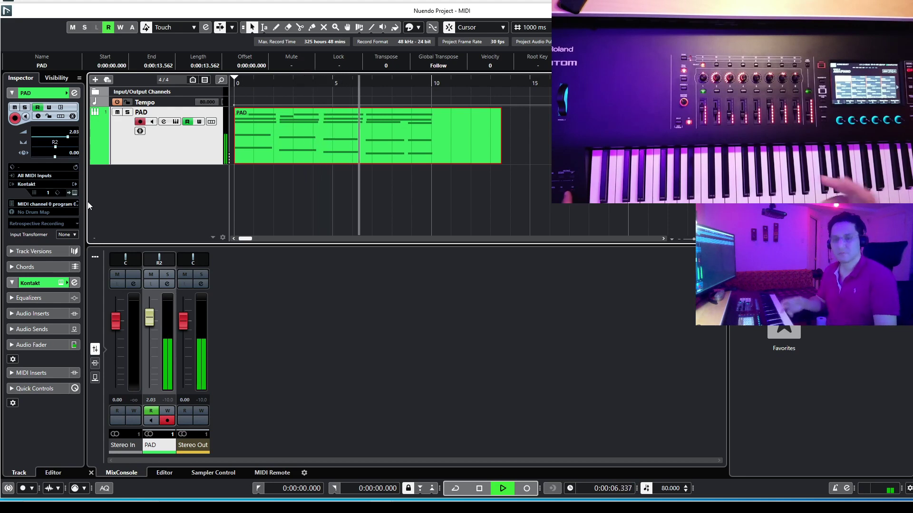
{"action": "key", "text": "space"}
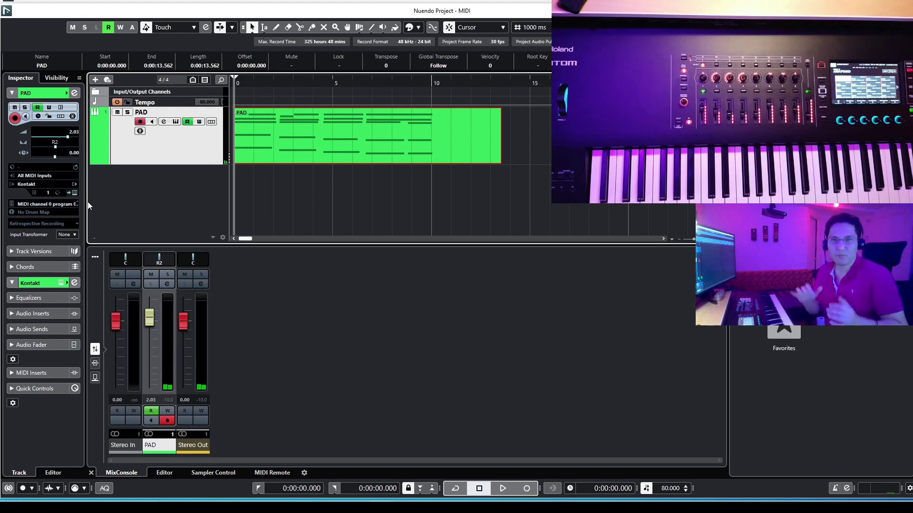
Show the PAD Volume lane, enable Write, and record fader automation during playback.
{"action": "left_click", "coordinate": [95, 160]}
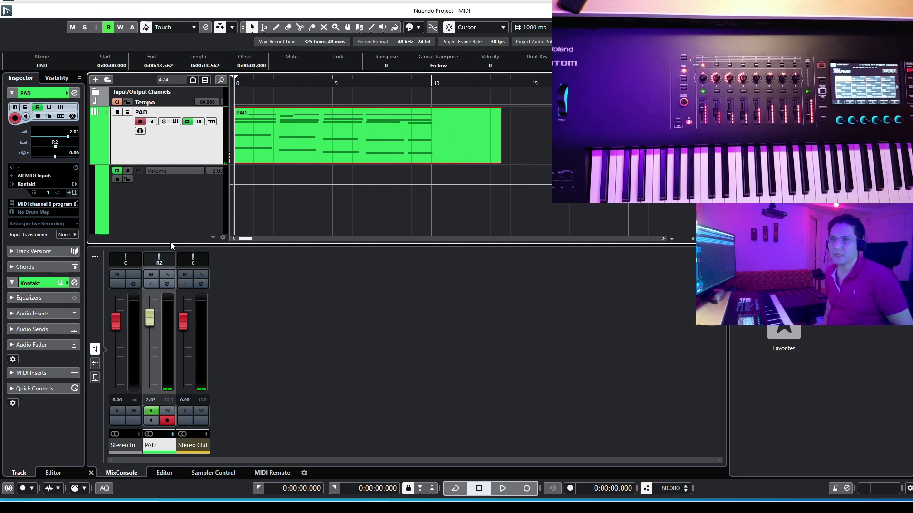
{"action": "left_click_drag", "start_coordinate": [172, 244], "coordinate": [179, 267]}
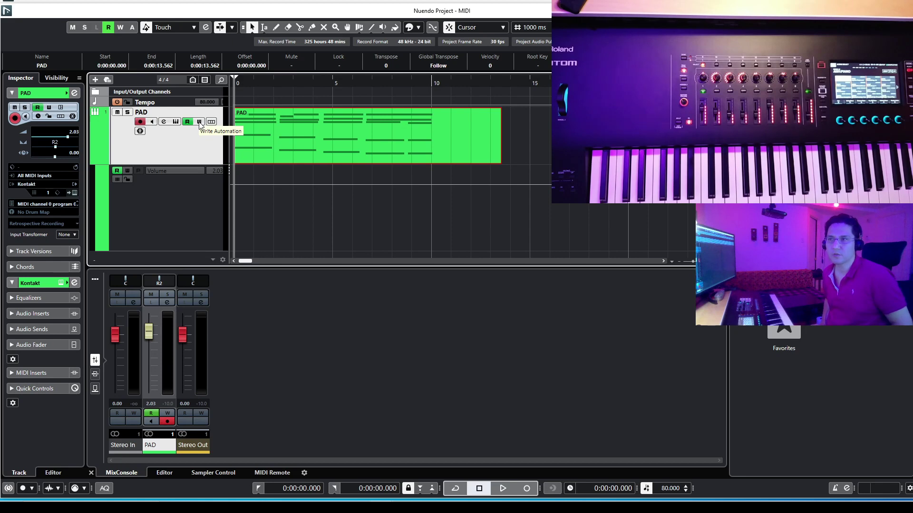
{"action": "left_click", "coordinate": [200, 123]}
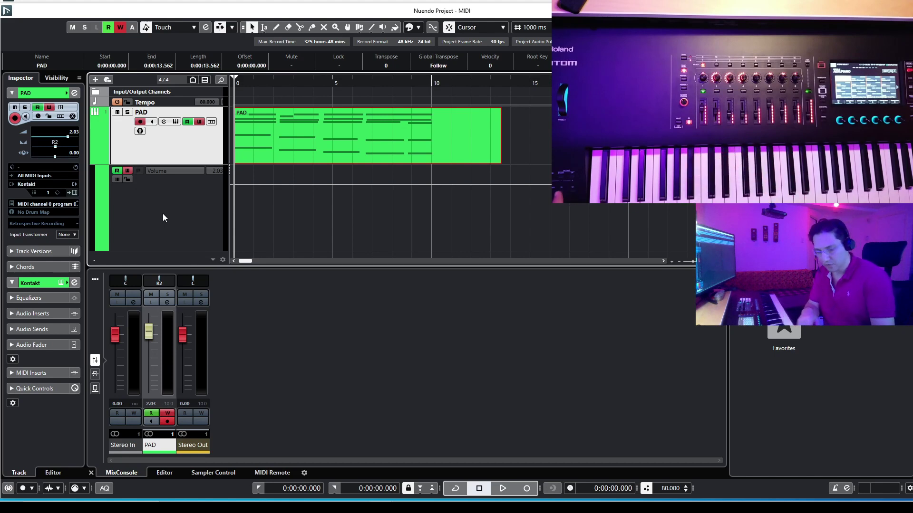
{"action": "key", "text": "space"}
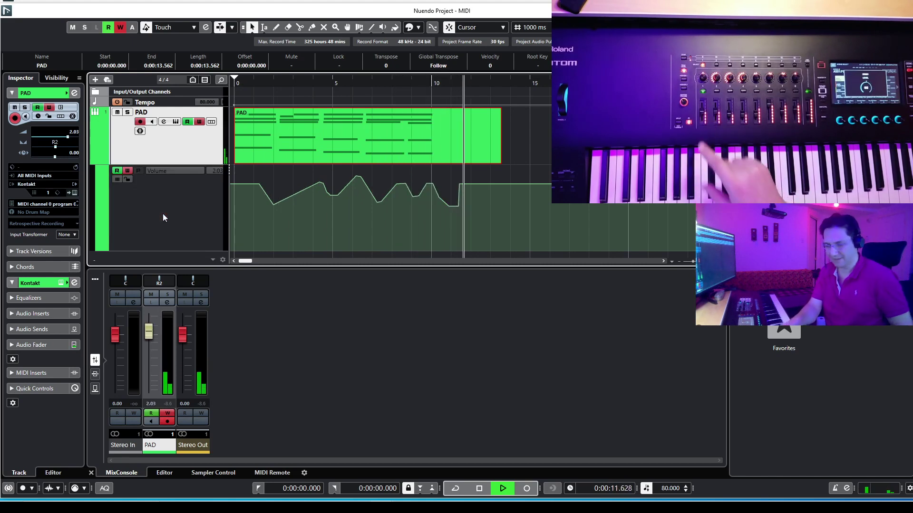
{"action": "key", "text": "space"}
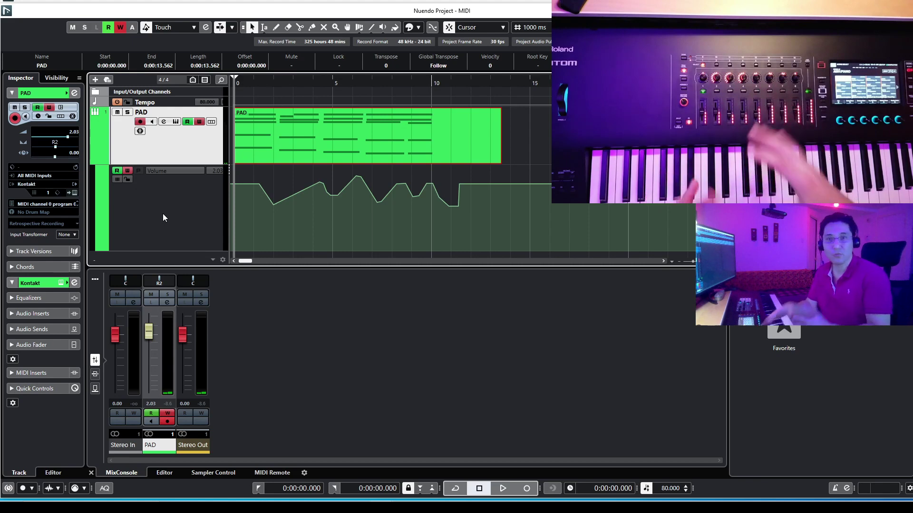
{"action": "left_click", "coordinate": [182, 171]}
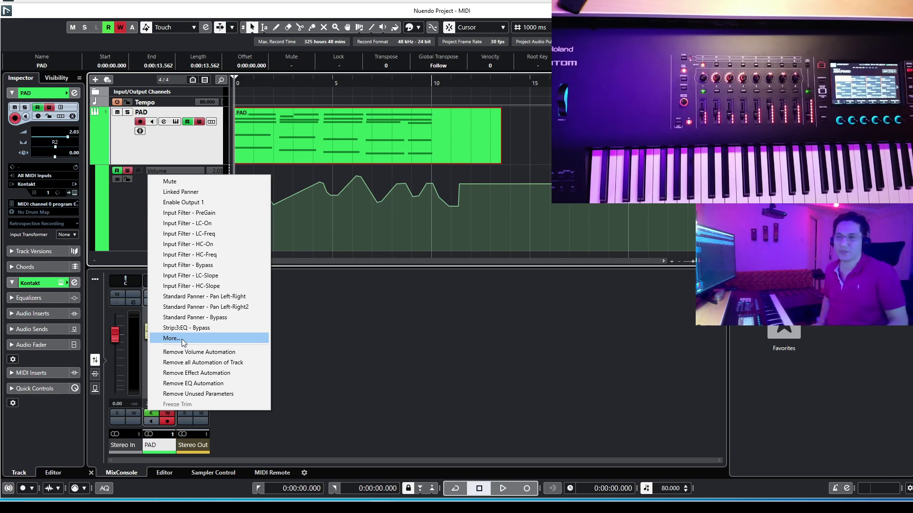
{"action": "left_click", "coordinate": [132, 211]}
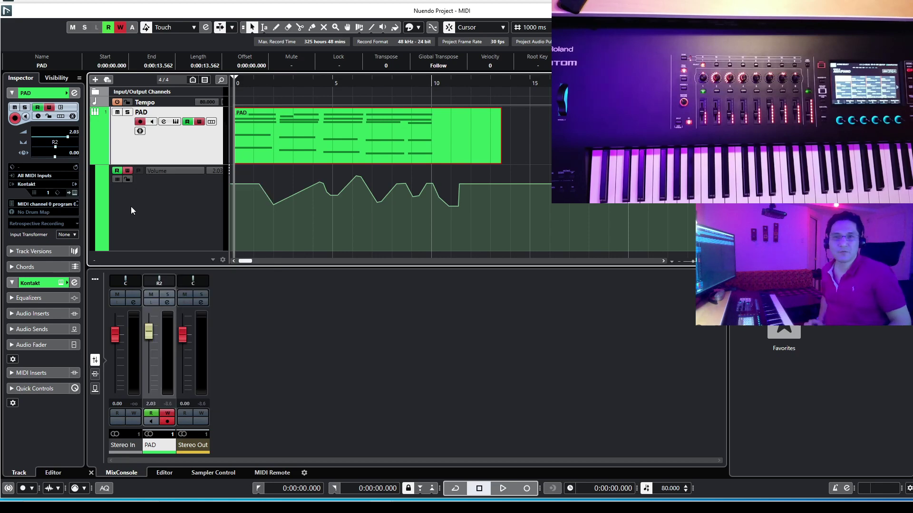